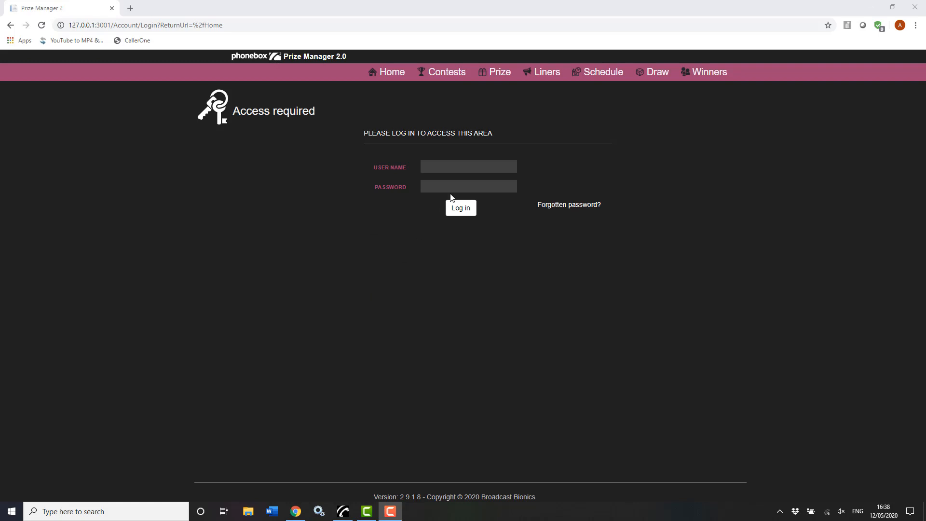
Log in to Prize Manager 2.0 with the administrator user name and password
left_click(466, 169)
type("admin")
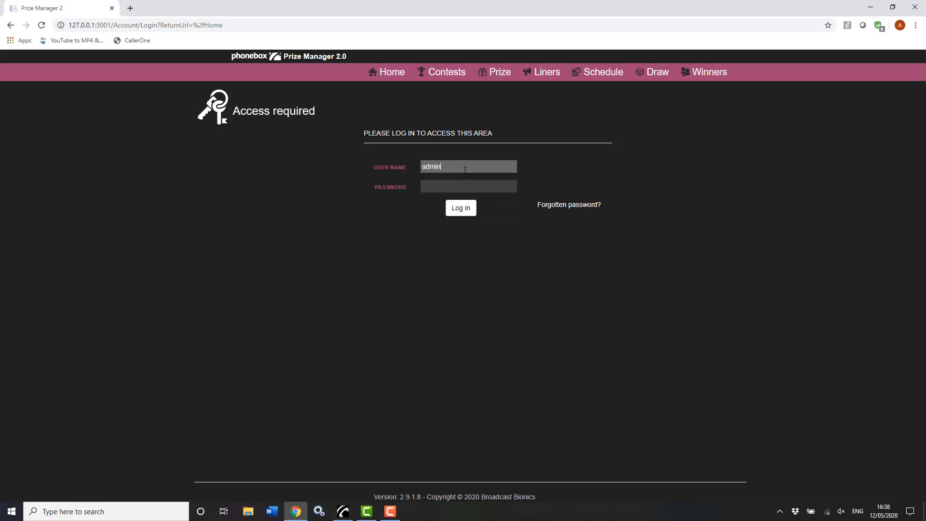
key("Tab")
type("•••••")
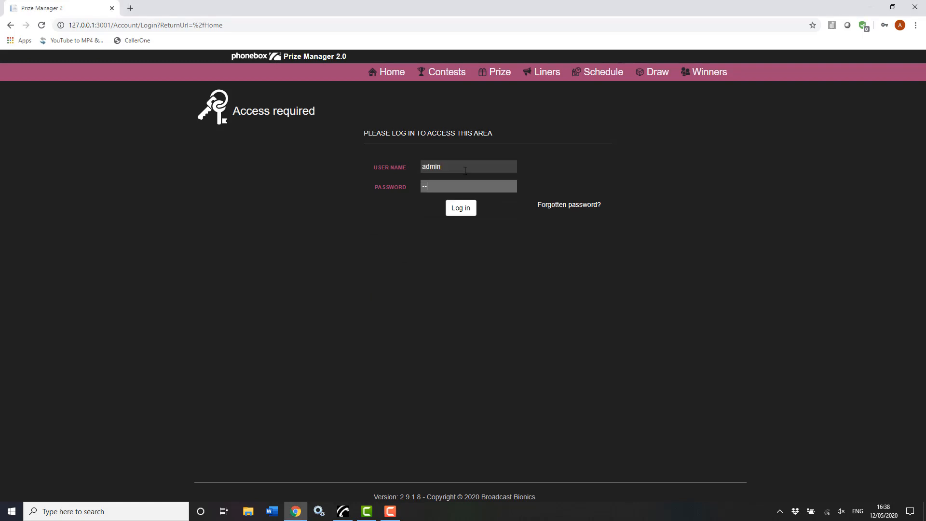
left_click(464, 208)
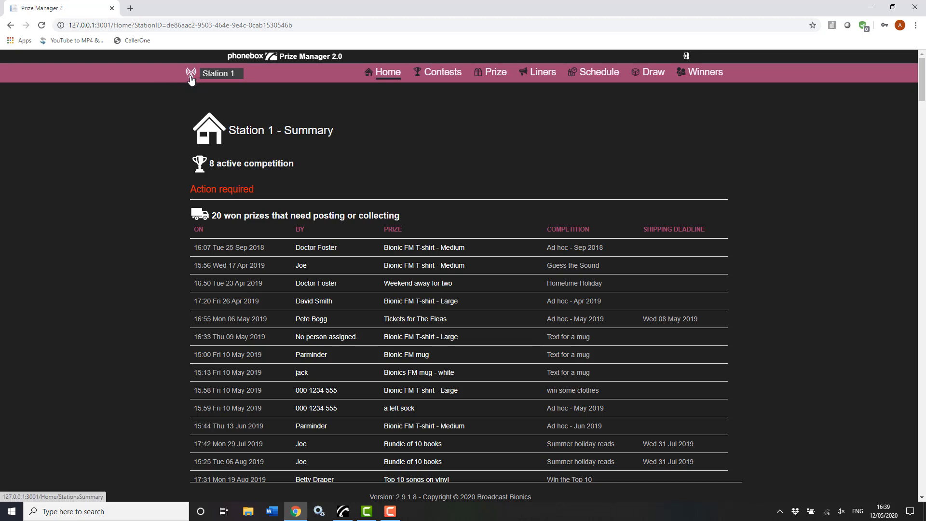
View My stations summary for Station 1's competitions, prizes, cash and winners, then return Home
left_click(191, 74)
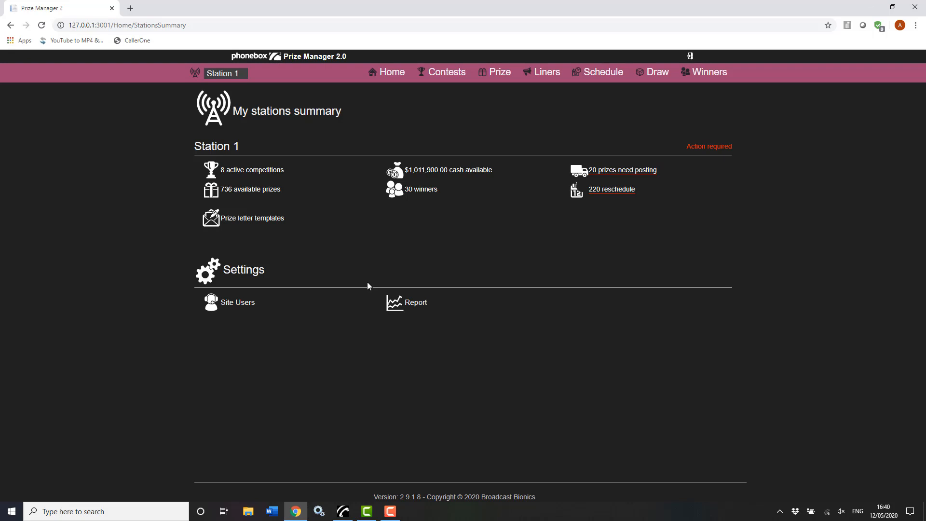
left_click(381, 75)
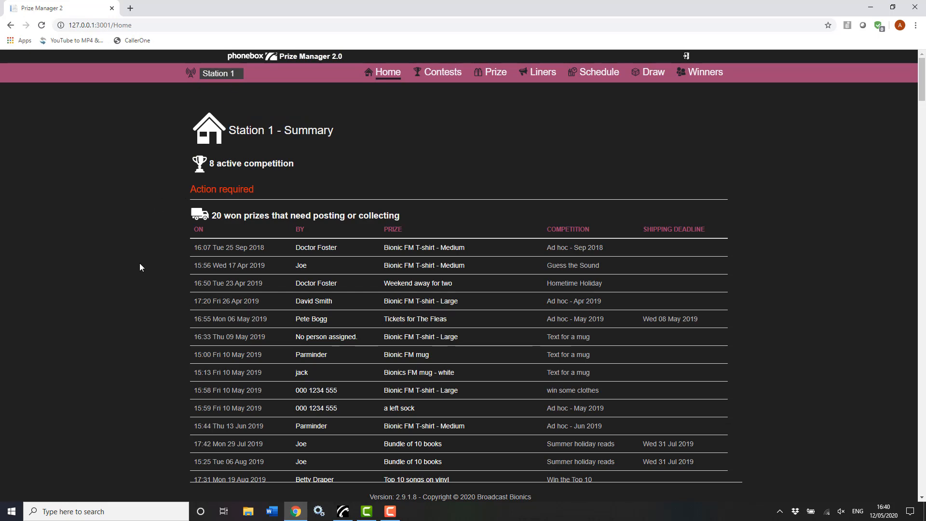
Scroll through the won-prizes and 220 unwon-prizes tables, then back to the top
scroll(147, 309, "down", 3)
scroll(147, 309, "down", 8)
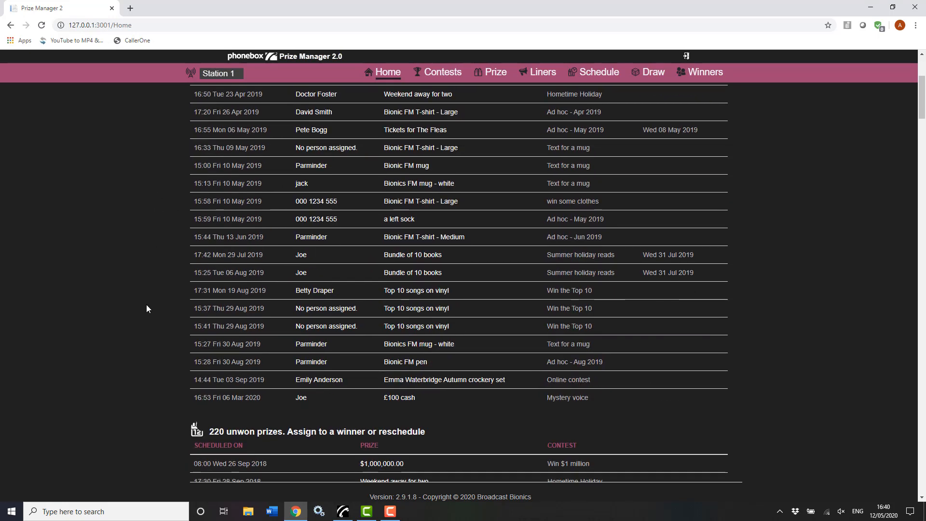
scroll(147, 309, "down", 6)
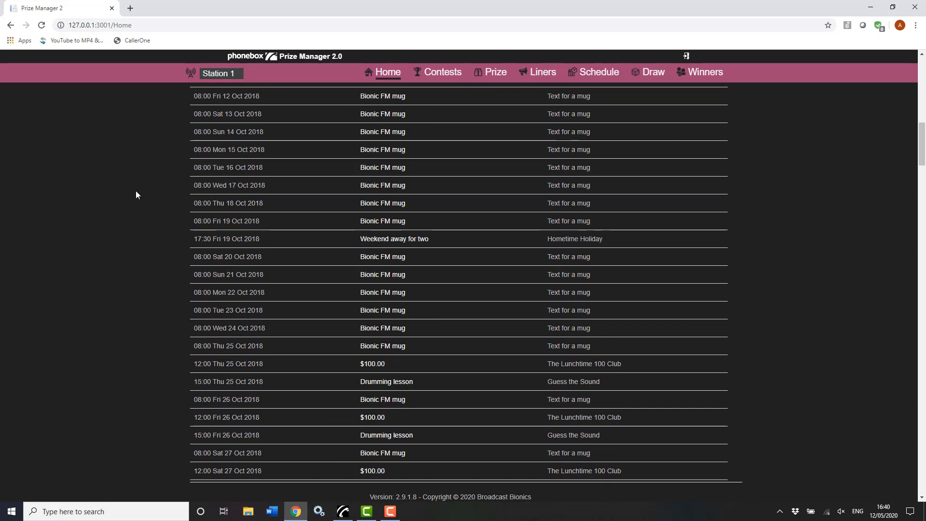
scroll(137, 195, "up", 13)
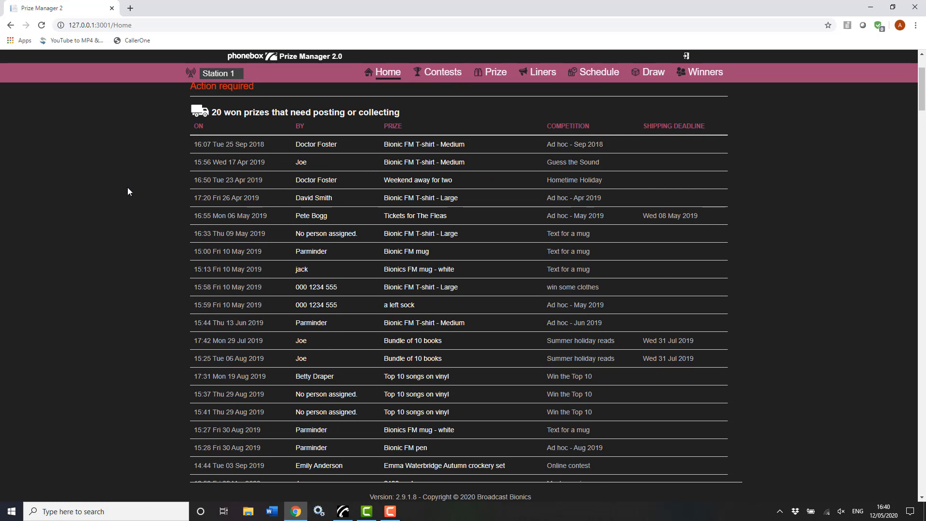
scroll(128, 189, "up", 2)
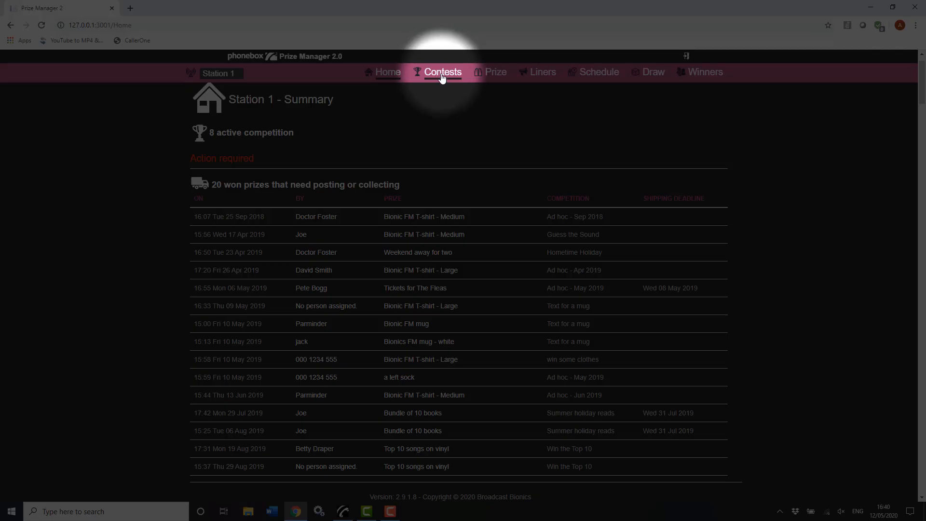
Open the Contests page listing the 8 competitions with their start and end dates
left_click(442, 73)
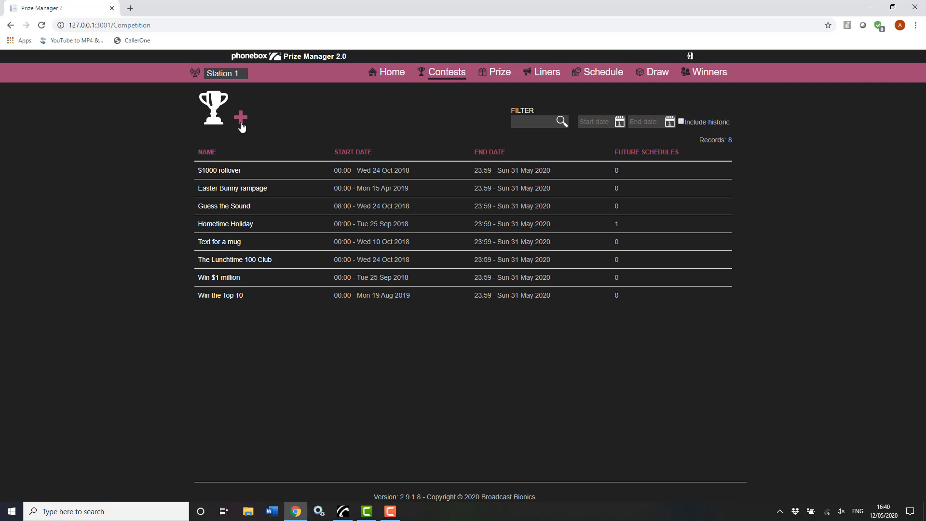
left_click(241, 118)
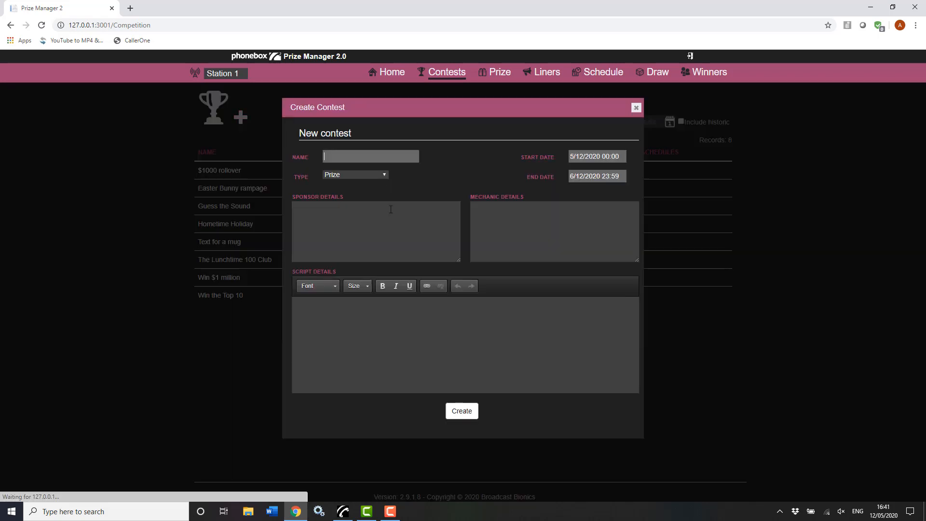
left_click(386, 177)
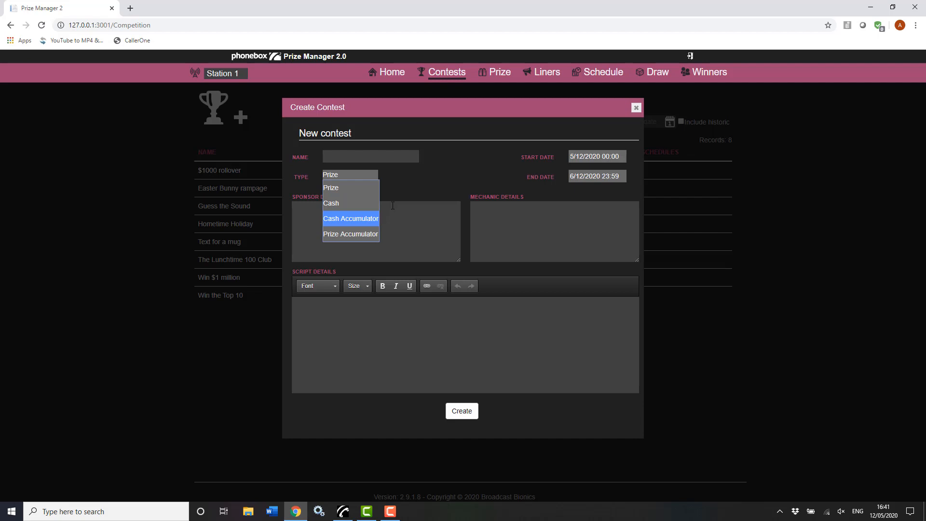
left_click(468, 167)
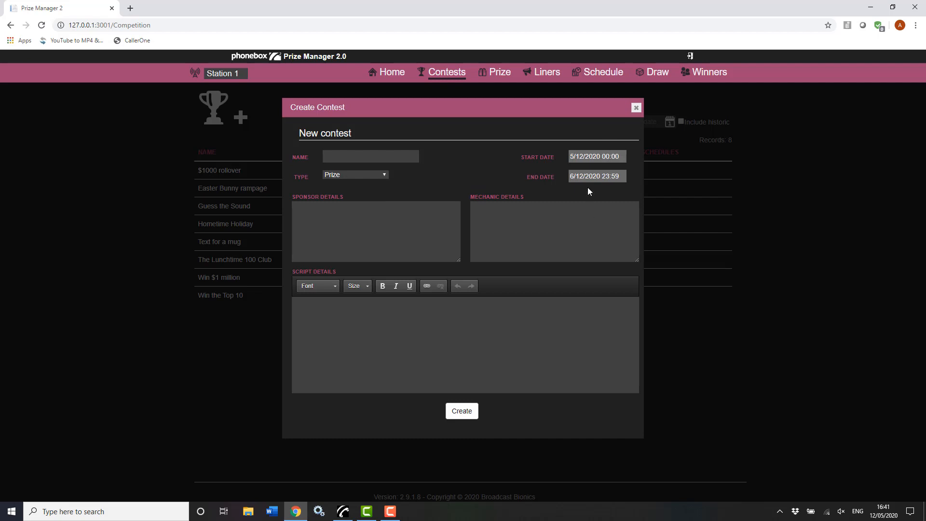
left_click(636, 108)
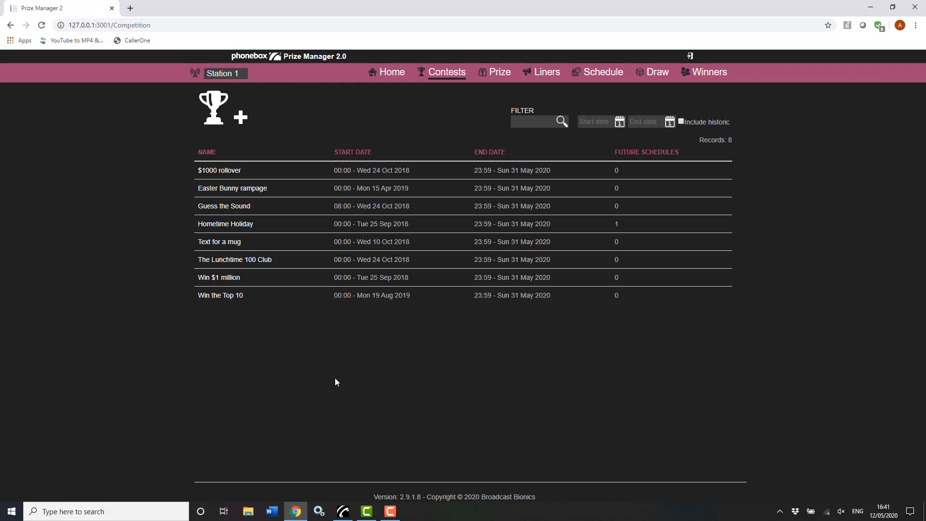
Open the Prize page listing 20 prizes with values, available, allocated and won counts
left_click(498, 74)
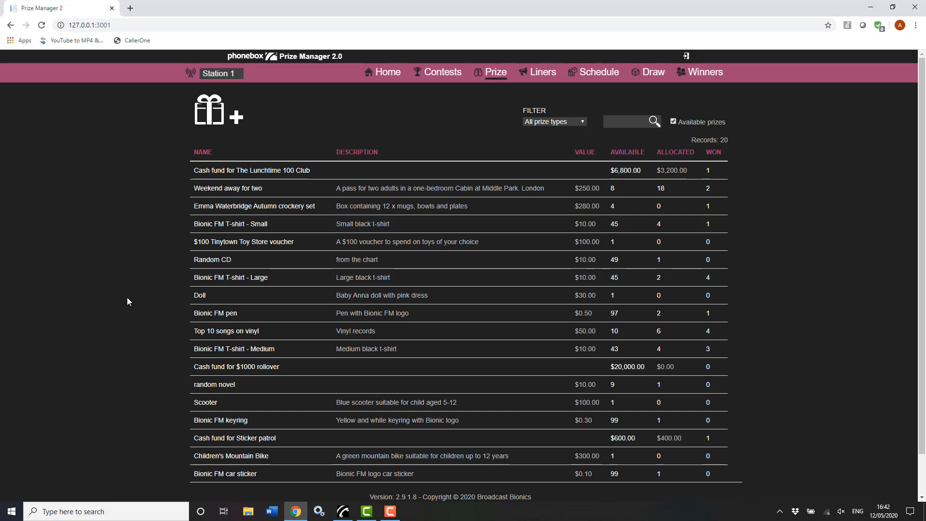
Open the Liners page showing the 5 liners with dates and required reads
left_click(541, 73)
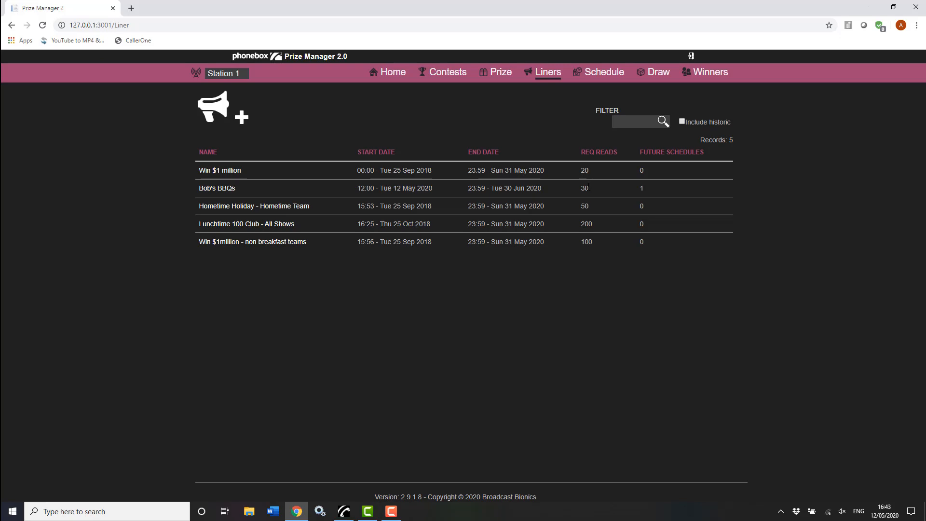
Show the 11–17 May 2020 schedule calendar with the liners listed beside it
left_click(610, 77)
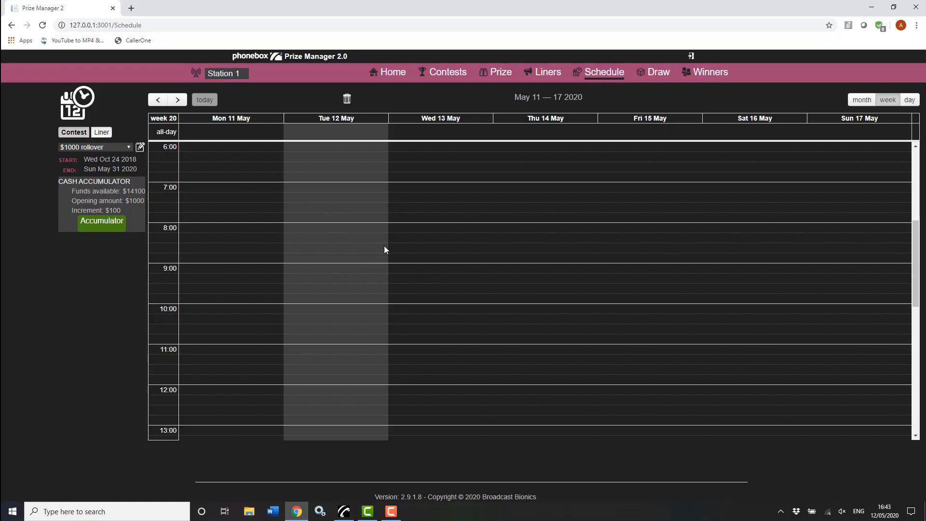
scroll(327, 269, "down", 7)
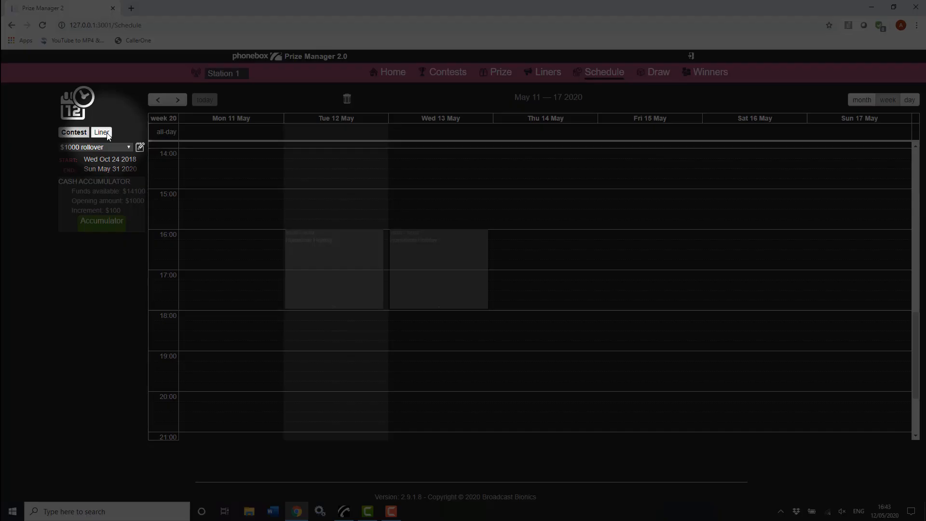
left_click(103, 133)
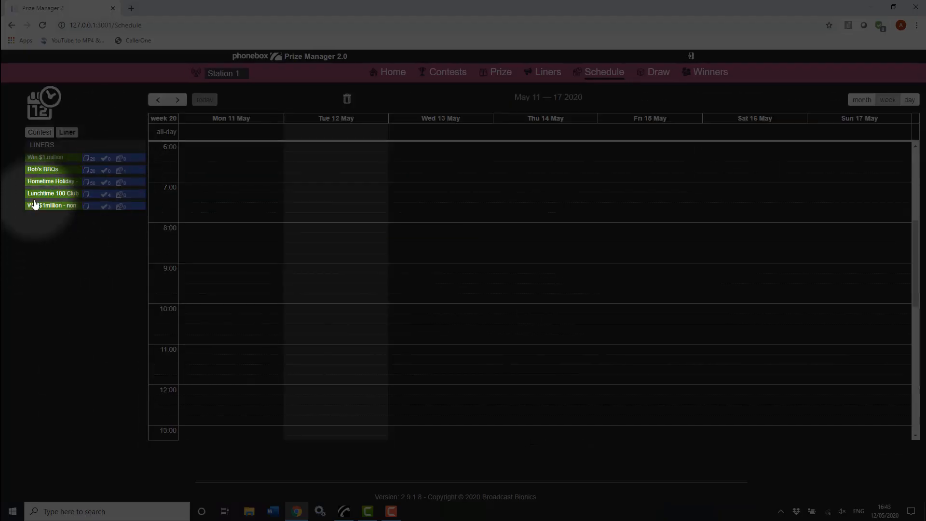
Schedule Lunchtime 100 Club for Thursday 14 May 8:00–9:00, then go to the Draw page
left_click_drag(41, 195, 535, 229)
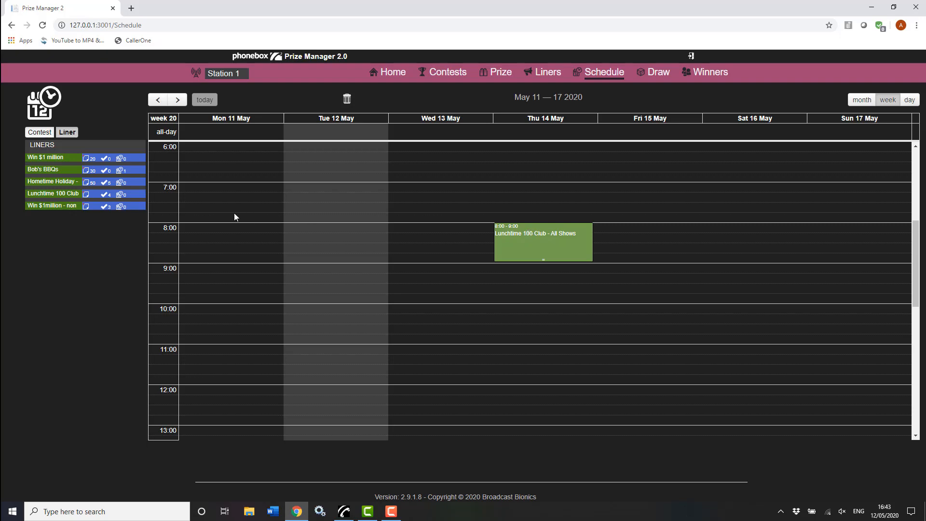
scroll(299, 219, "up", 1)
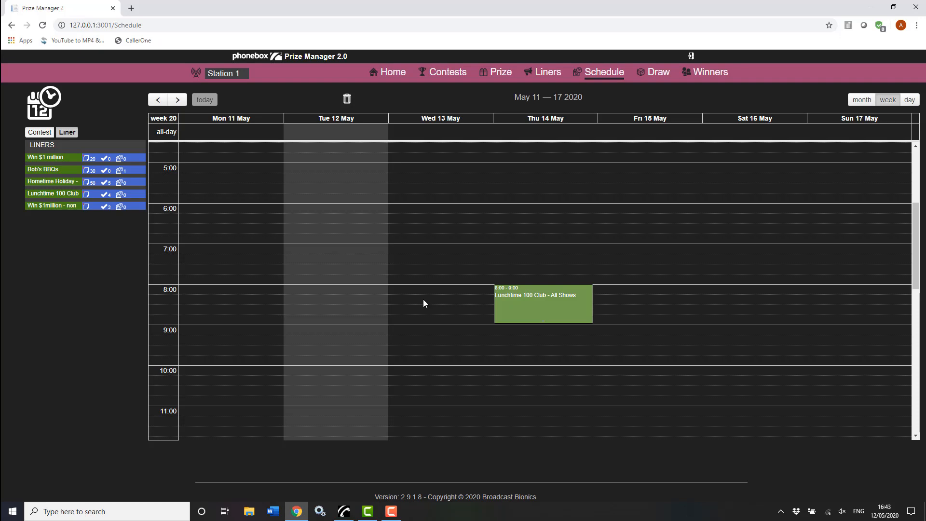
left_click(656, 73)
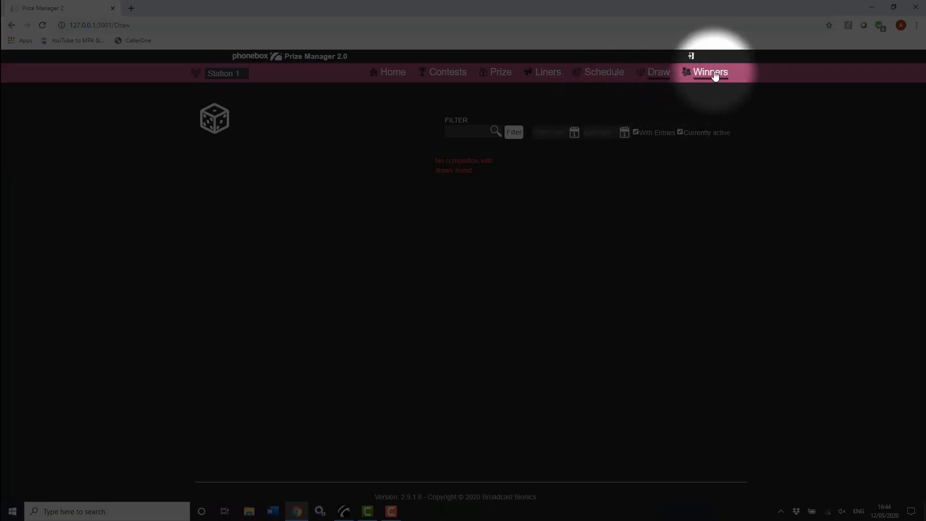
Open the Winners page showing the 20 won-prize records with contest, status and date
left_click(715, 73)
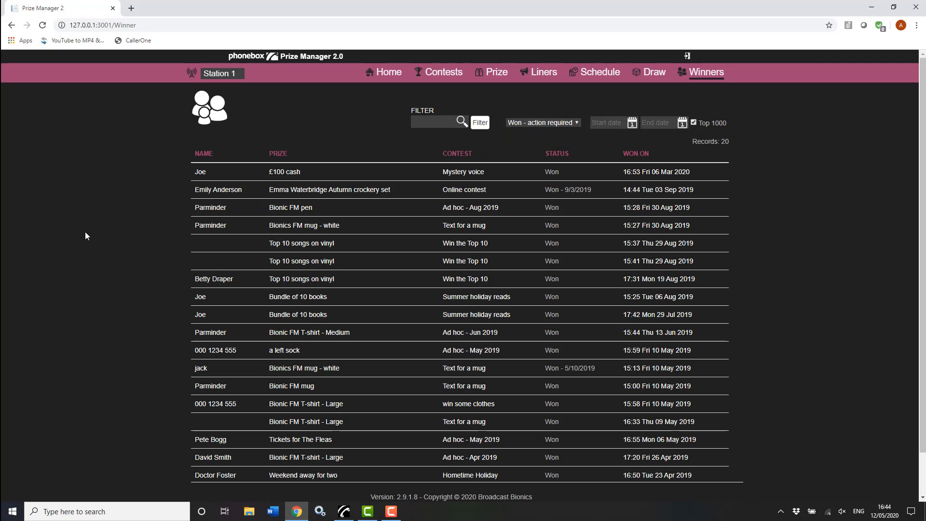
left_click(200, 173)
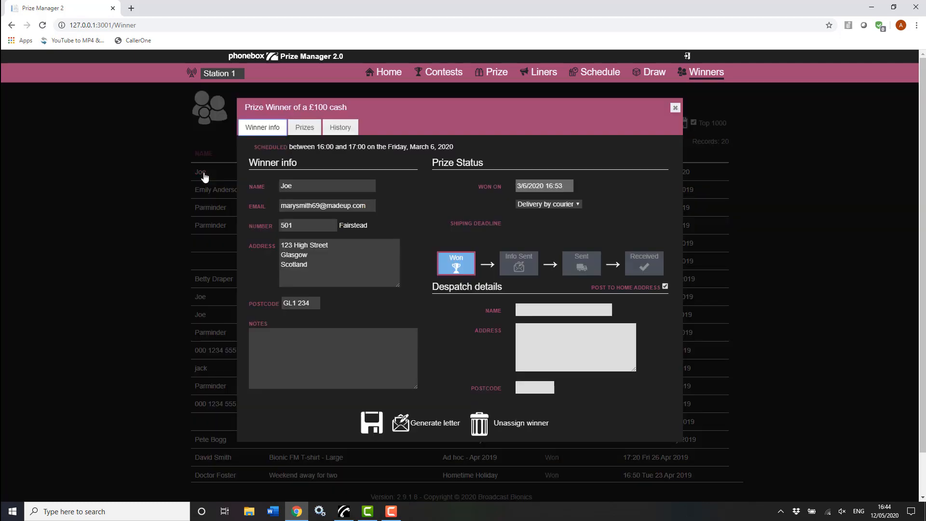
left_click(578, 205)
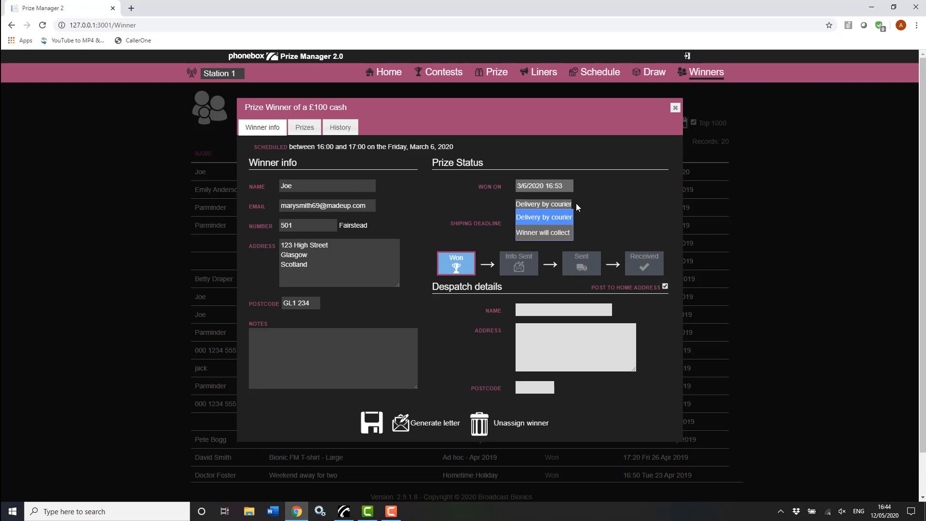
left_click(611, 196)
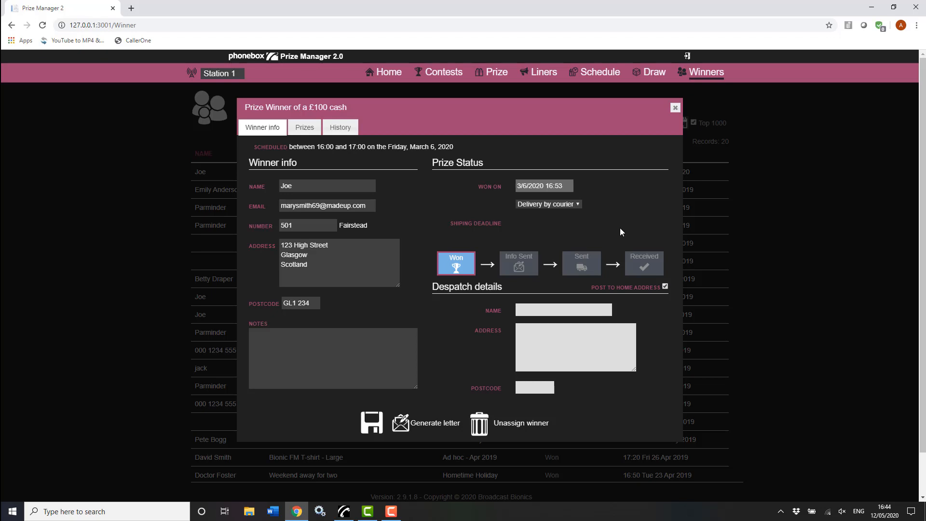
left_click(676, 108)
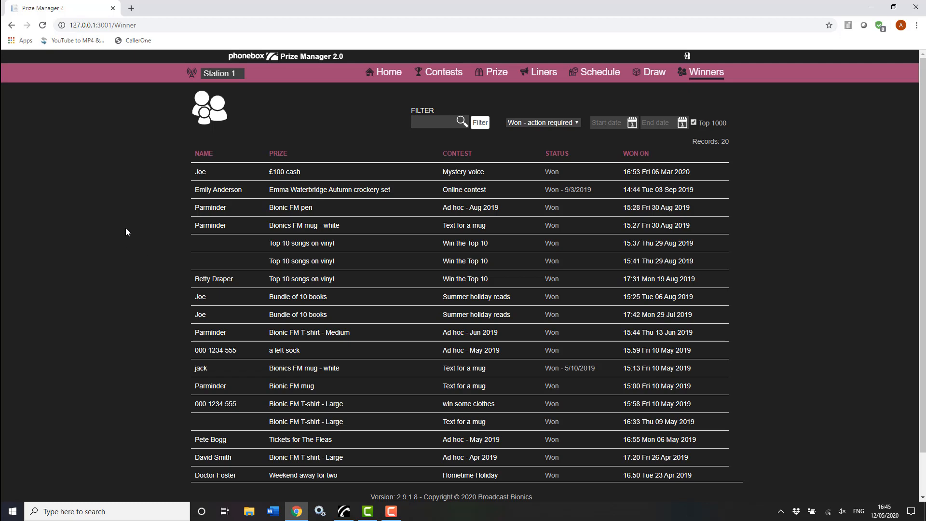
In PhoneBOX 4, put the Bob's BBQs liner and Hometime Holiday contest on air
left_click(344, 512)
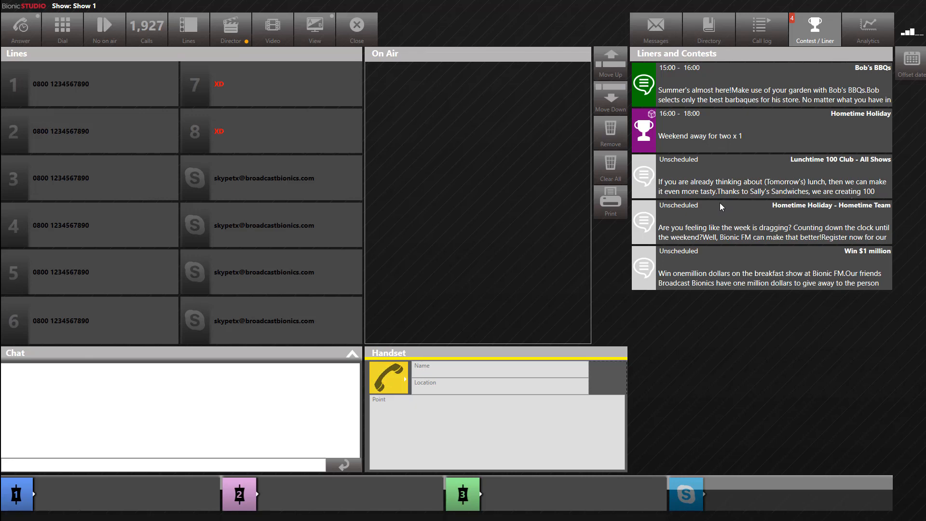
left_click(777, 82)
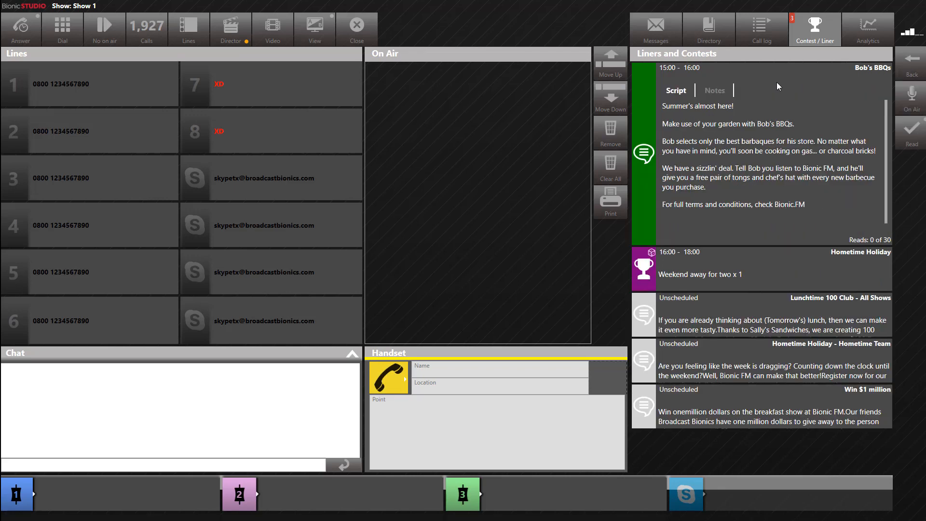
left_click(910, 99)
left_click(748, 270)
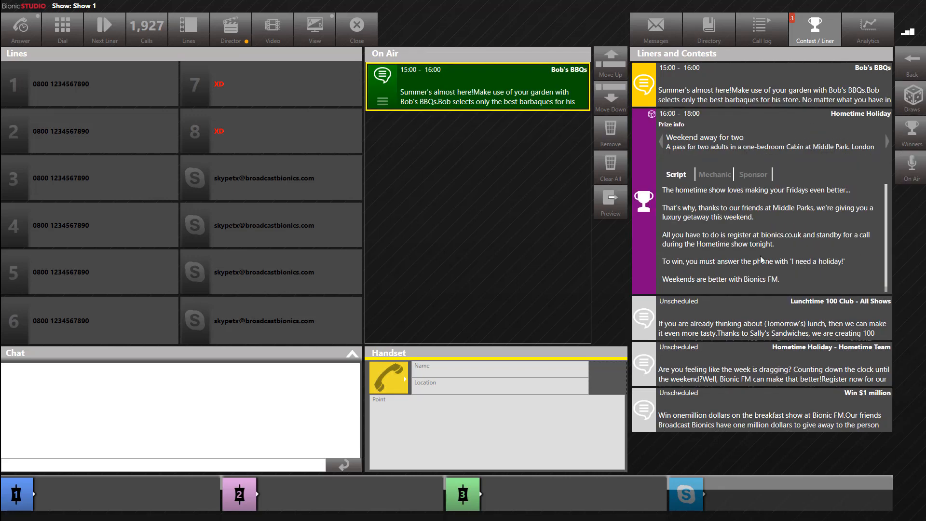
left_click(905, 167)
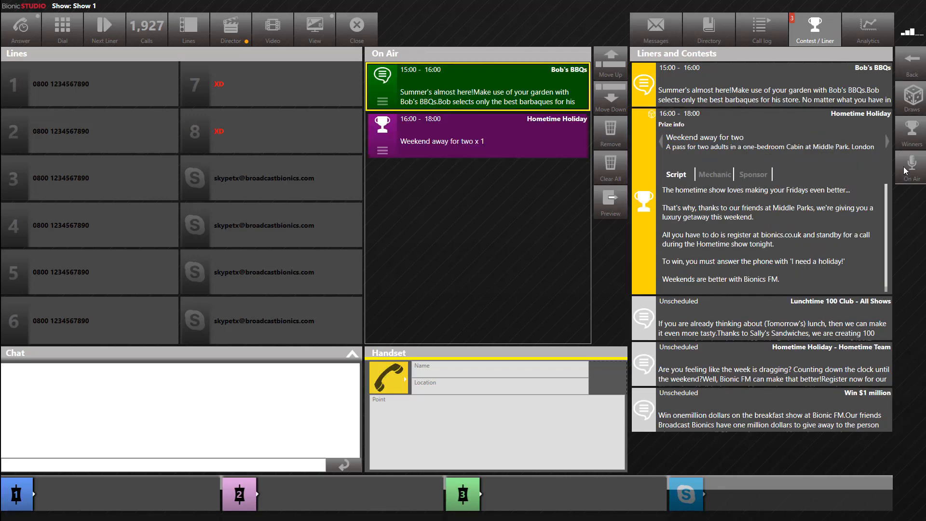
left_click(319, 29)
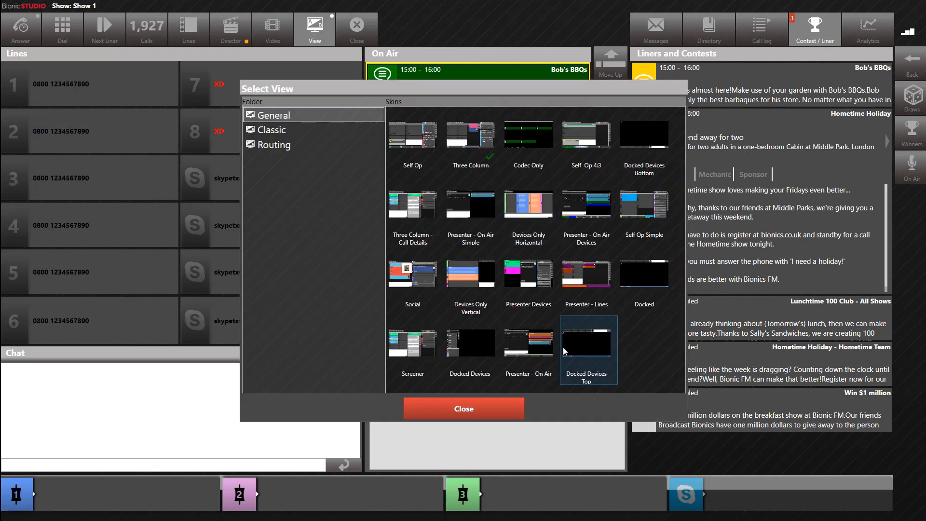
Use the Presenter - On Air skin and mark Bob's BBQs read, leaving Hometime Holiday on air
left_click(534, 349)
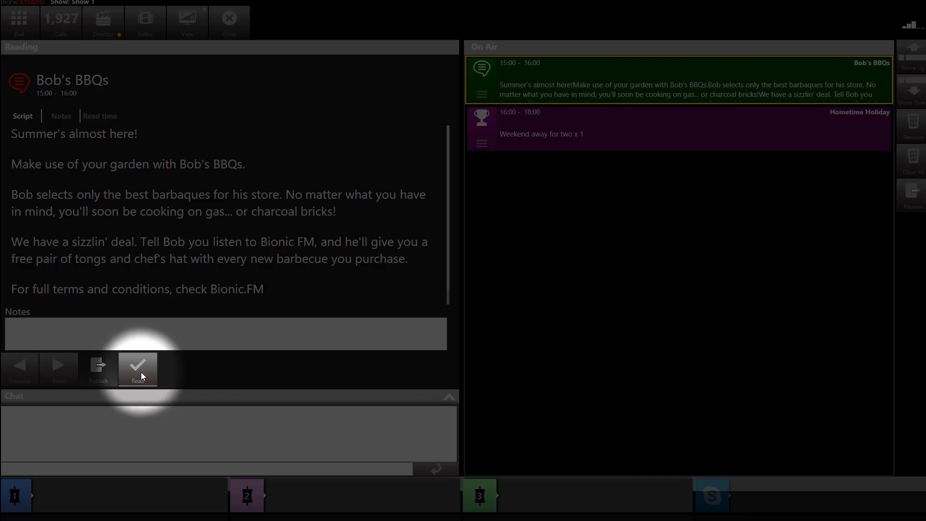
left_click(141, 372)
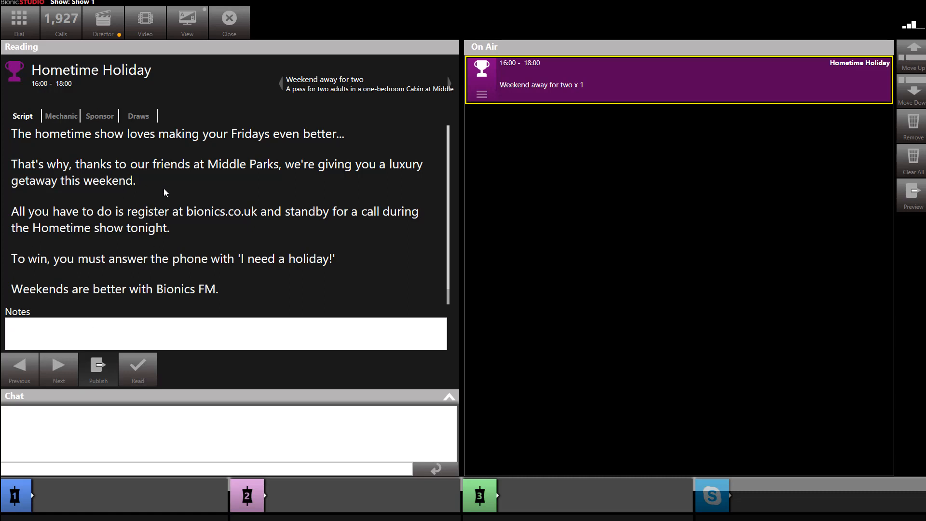
left_click(186, 27)
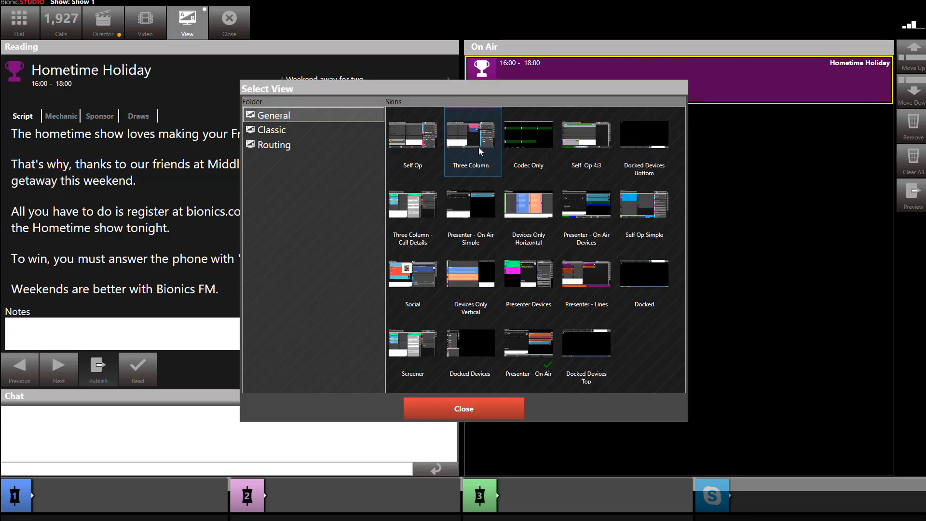
Return to the Three Column skin with Hometime Holiday's prize info and script expanded under Contest / Liner
left_click(479, 148)
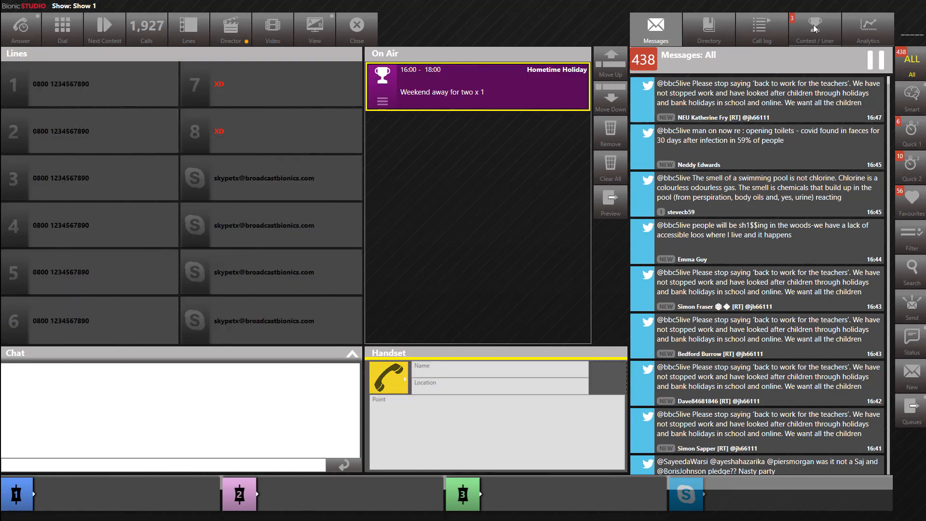
left_click(814, 25)
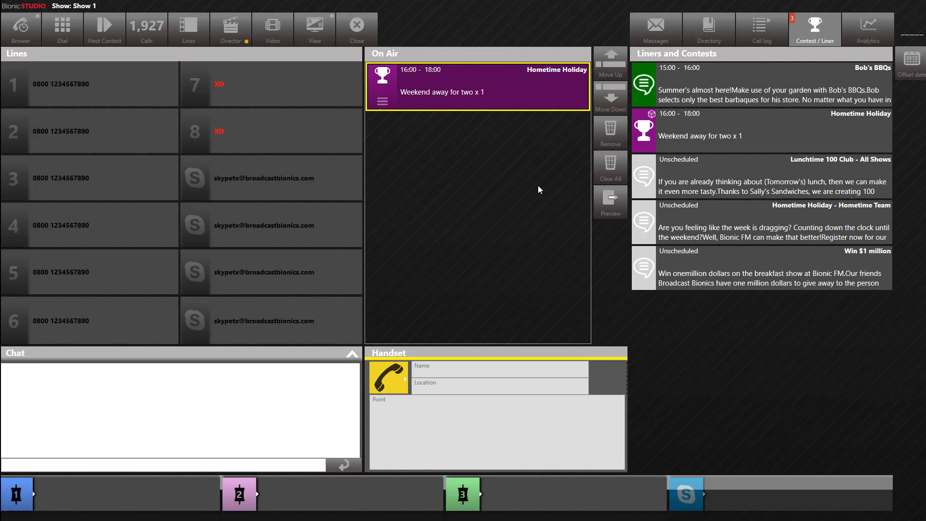
left_click(729, 135)
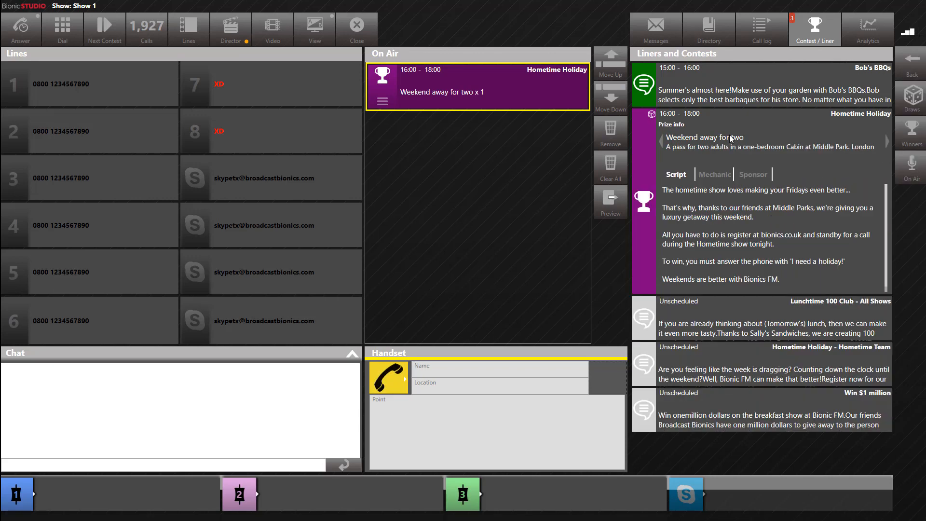
key("super+Tab")
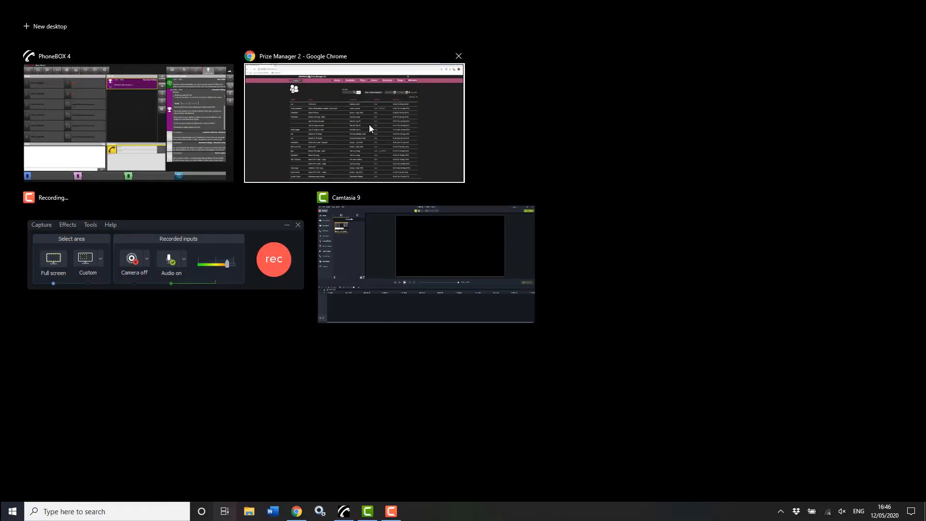
Glance at the PhoneBOX studio window, then bring Chrome's Prize Manager Winners page back to front
left_click(370, 125)
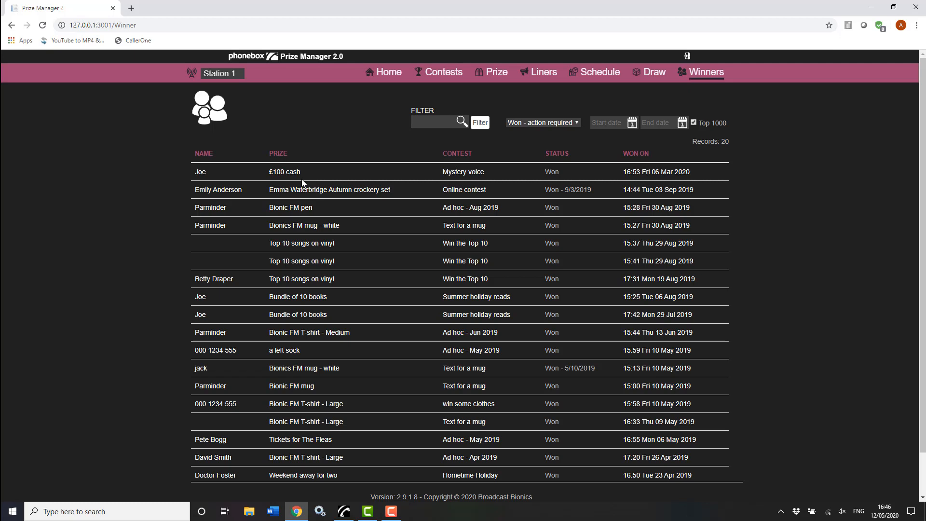
left_click(344, 512)
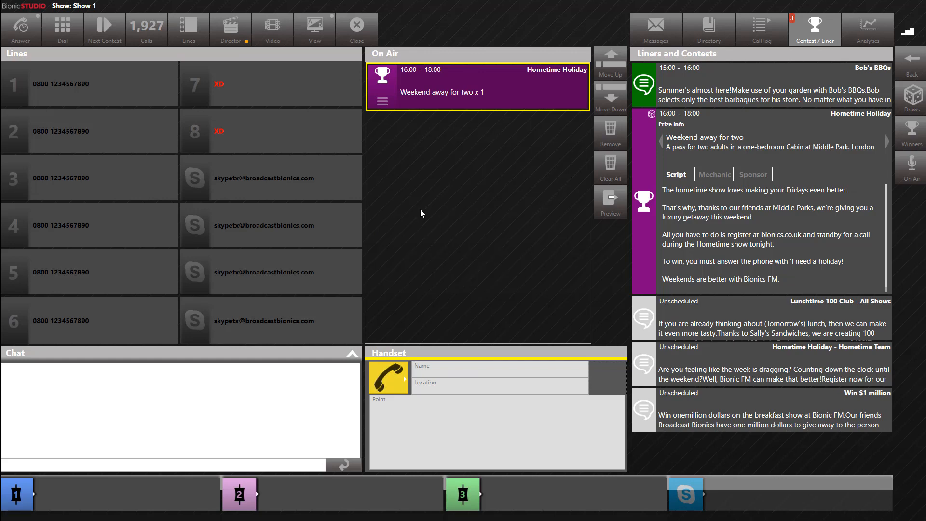
key("super+Tab")
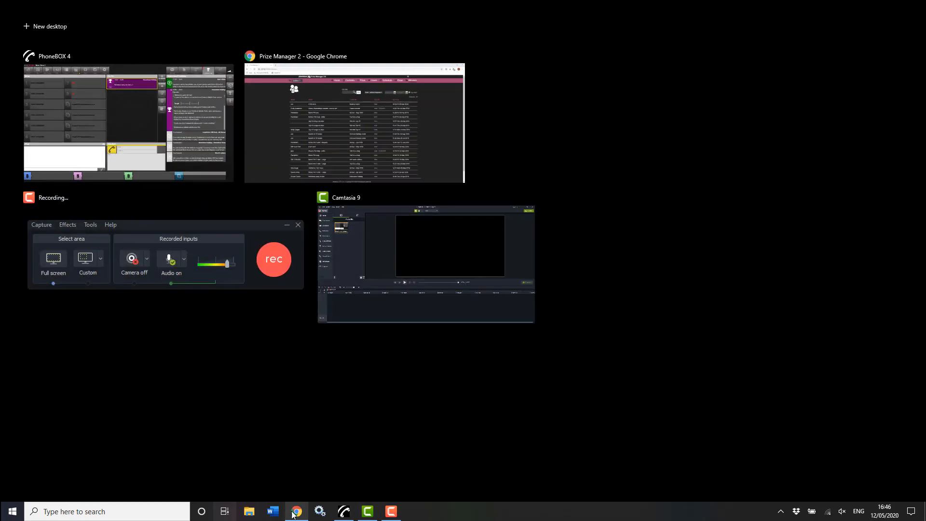
left_click(334, 132)
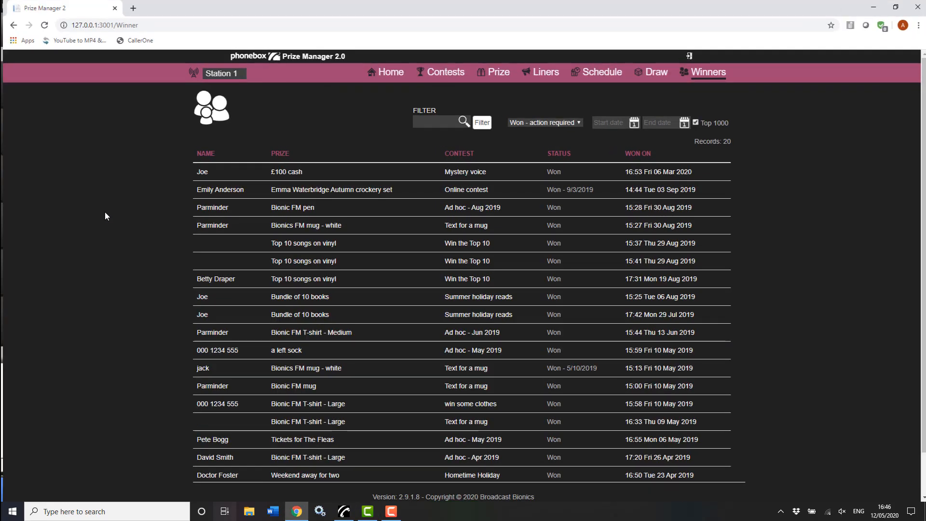